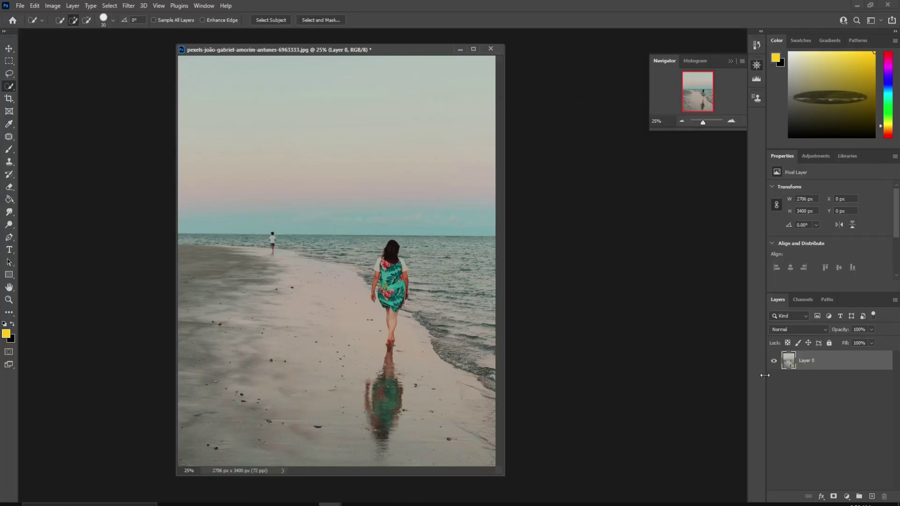
Step: Zoom the beach photo out from 25% to 16.67%
left_click(680, 121)
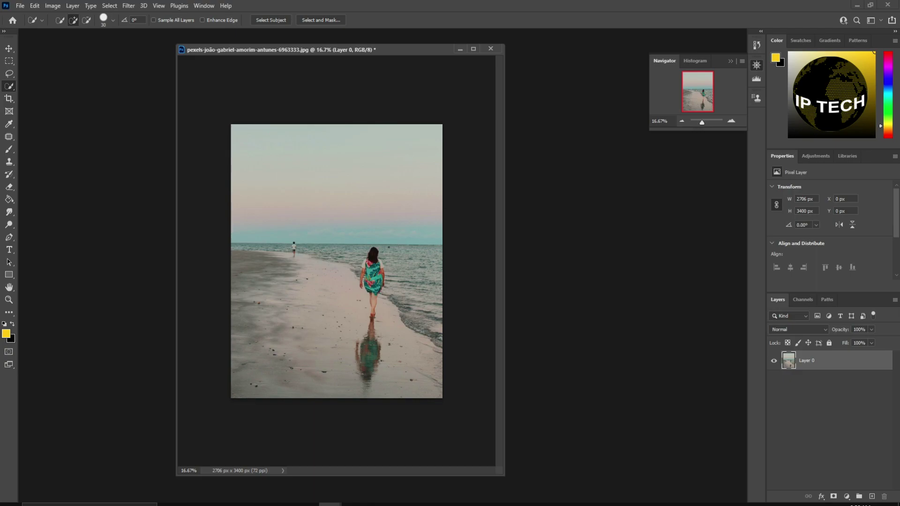
Step: Crop the photo to 2311 × 3316 px, trimming the left strip and fine-tuning top and bottom
key("c")
left_click_drag(232, 262, 248, 263)
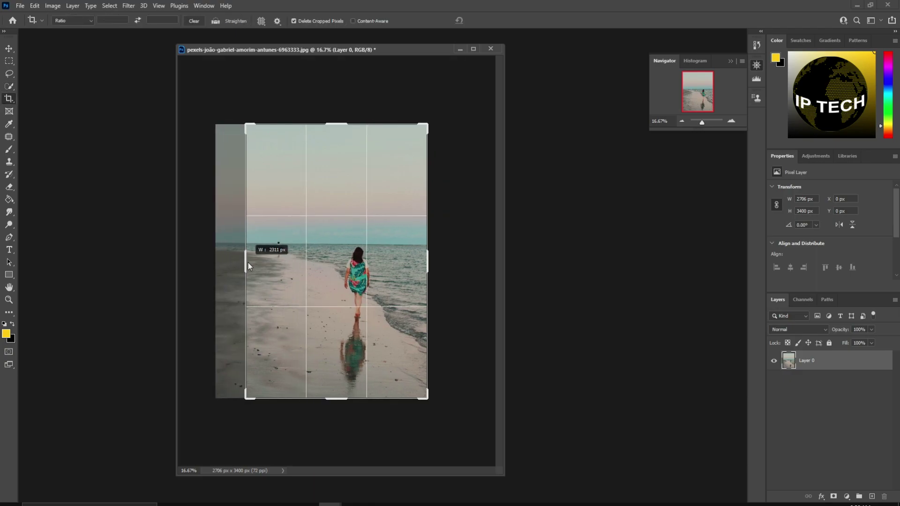
left_click_drag(341, 123, 341, 125)
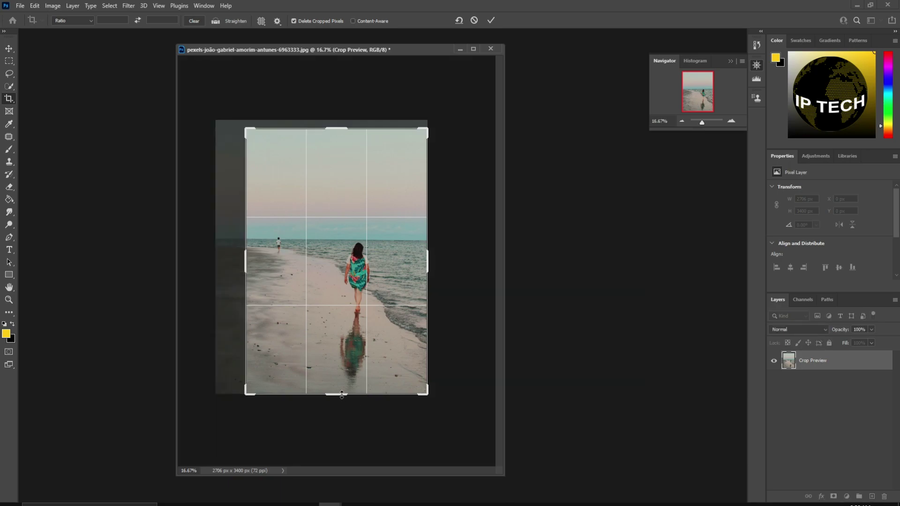
left_click_drag(342, 394, 341, 392)
left_click_drag(336, 132, 336, 124)
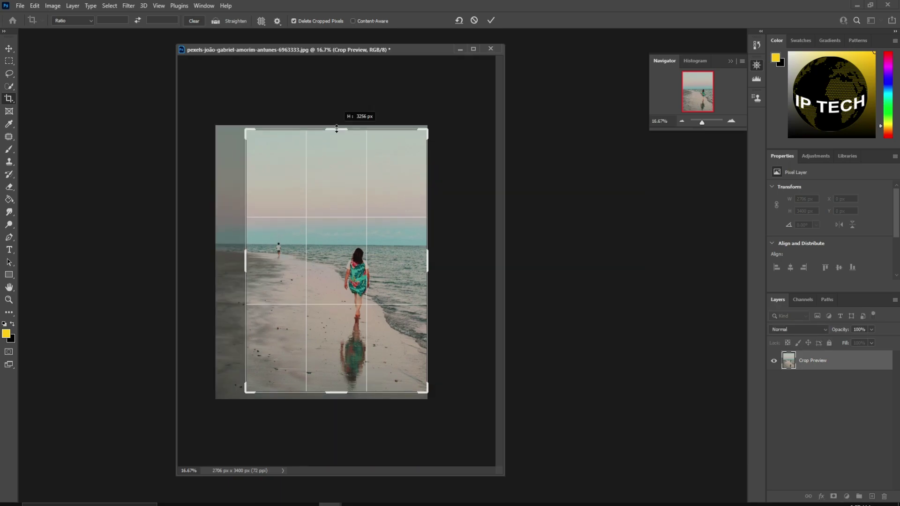
left_click(492, 20)
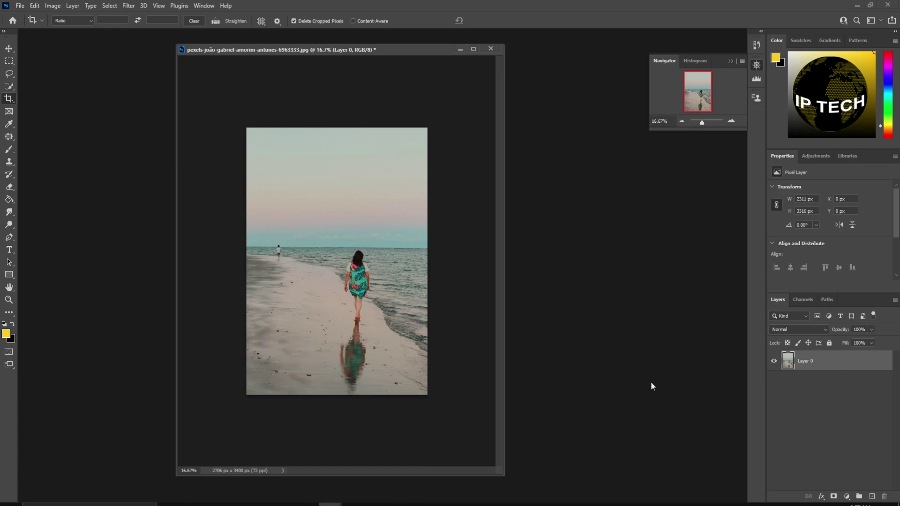
Step: Duplicate Layer 0 as a hidden Layer 0 copy backup and reselect Layer 0
key("ctrl+j")
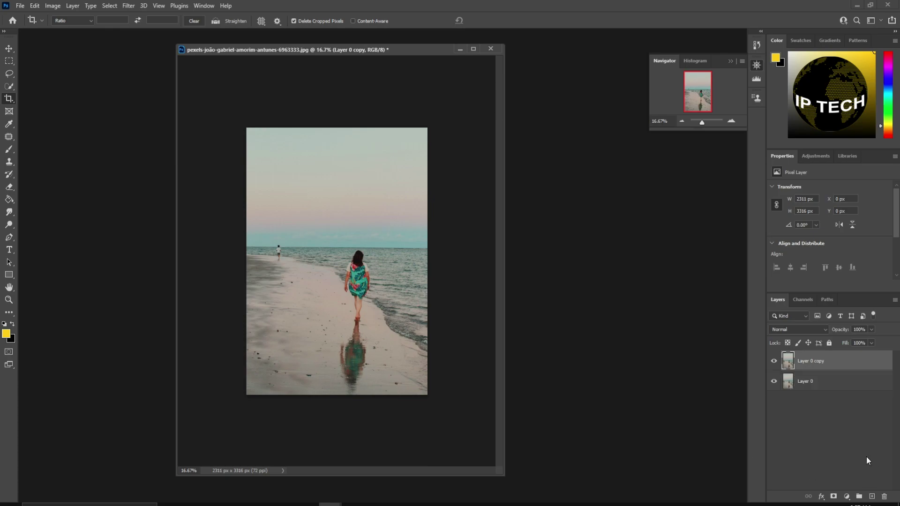
left_click(773, 361)
left_click(849, 382)
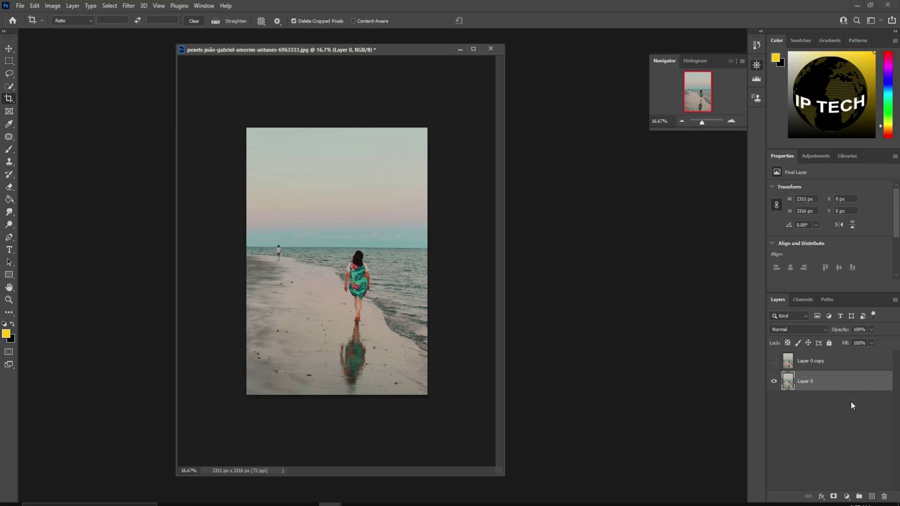
Step: Add a Color Lookup adjustment layer using the EdgyAmber.3DL look
left_click(846, 497)
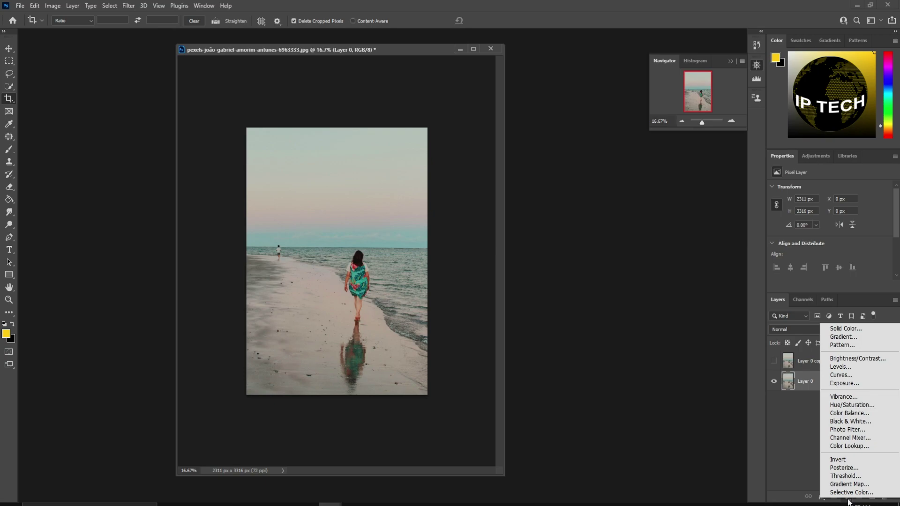
left_click(854, 446)
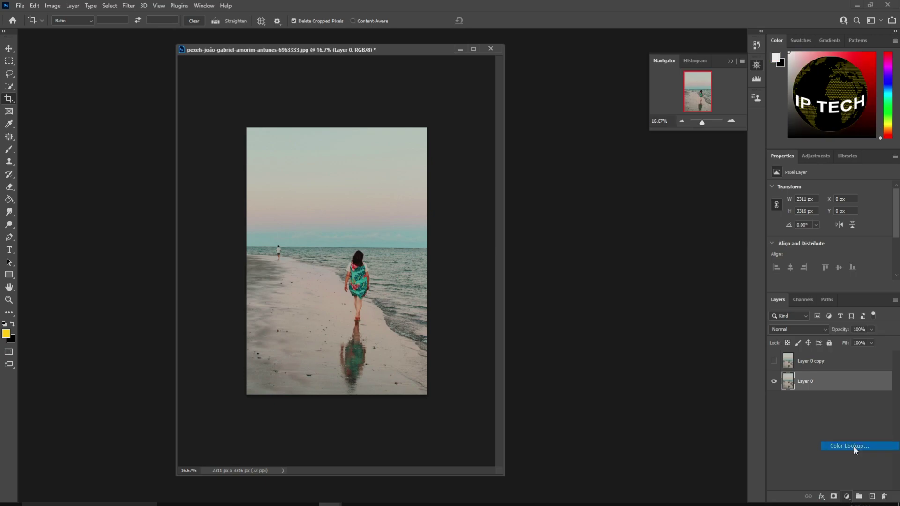
left_click(846, 190)
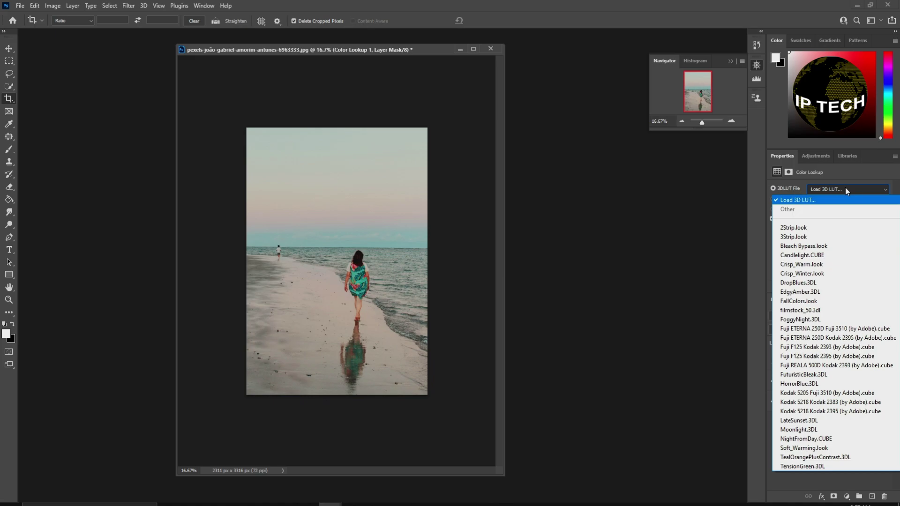
left_click(841, 293)
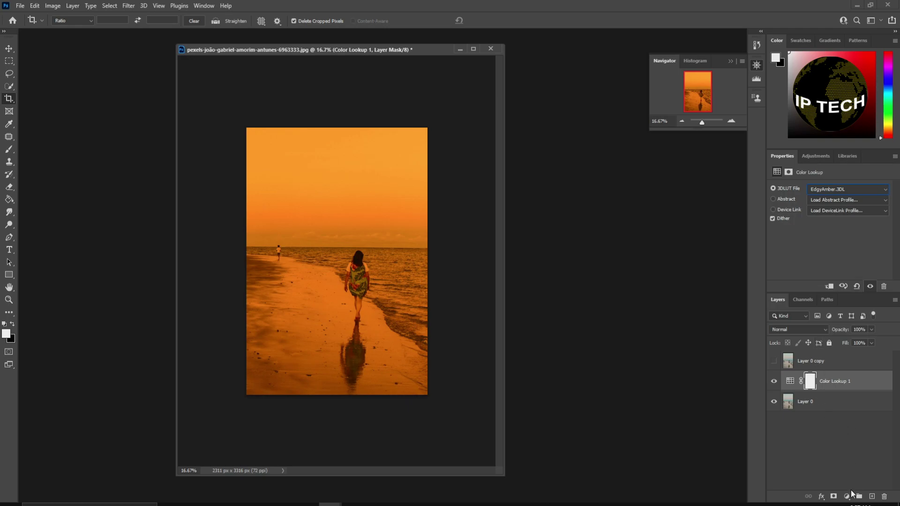
Step: Add a second Color Lookup layer with Moonlight.3DL, hide both lookups, and reselect Layer 0
left_click(847, 496)
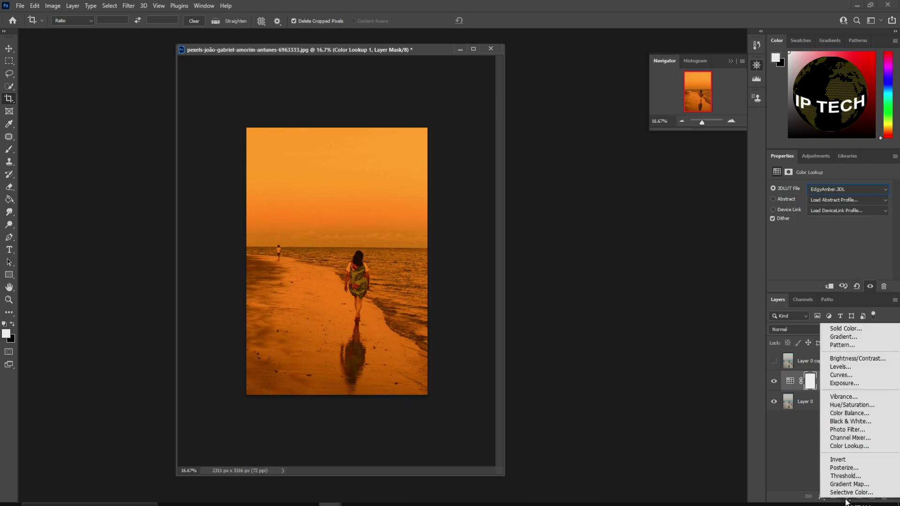
left_click(853, 446)
left_click(840, 189)
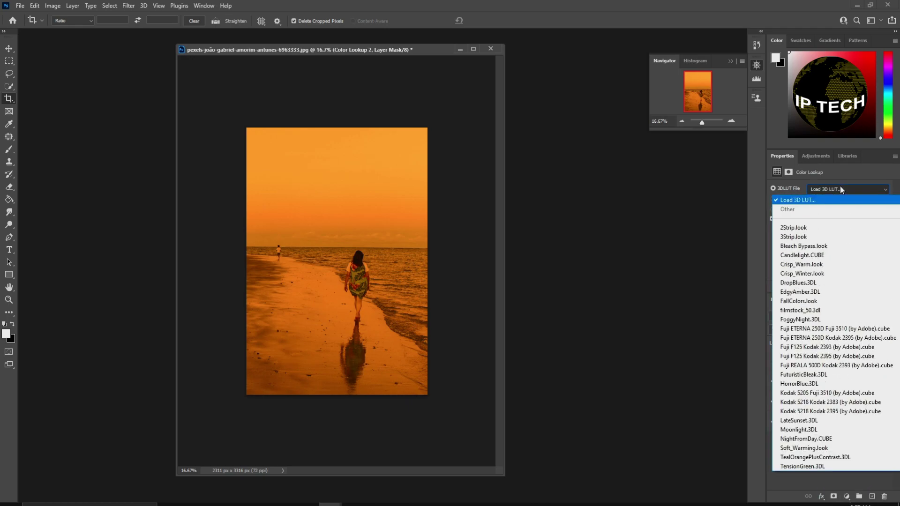
left_click(857, 429)
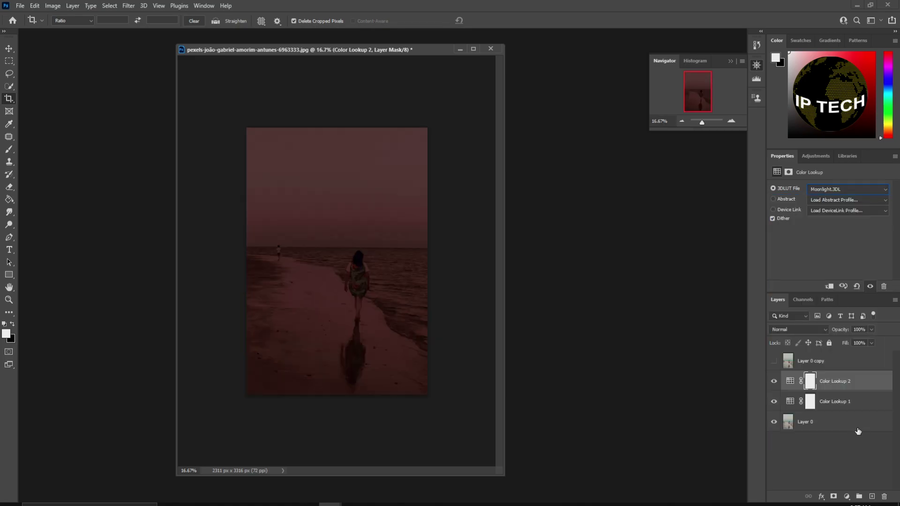
left_click(774, 381)
left_click(773, 401)
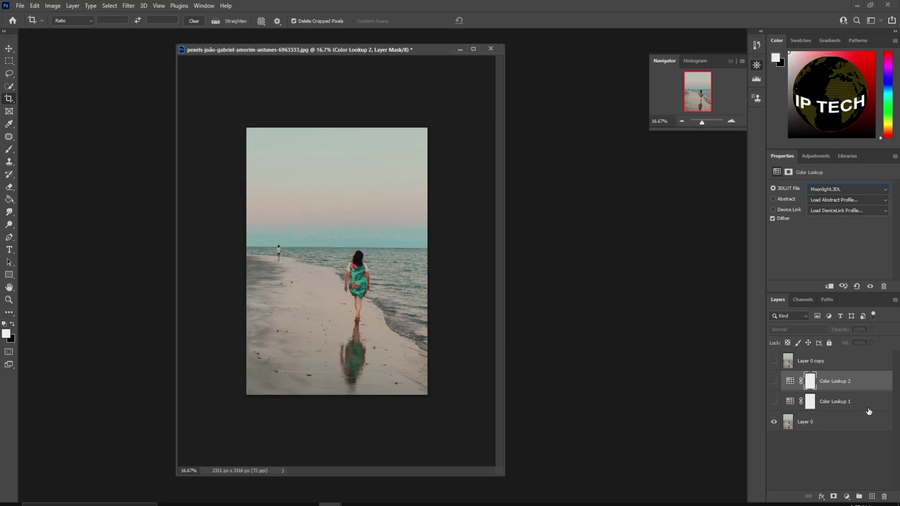
left_click(854, 426)
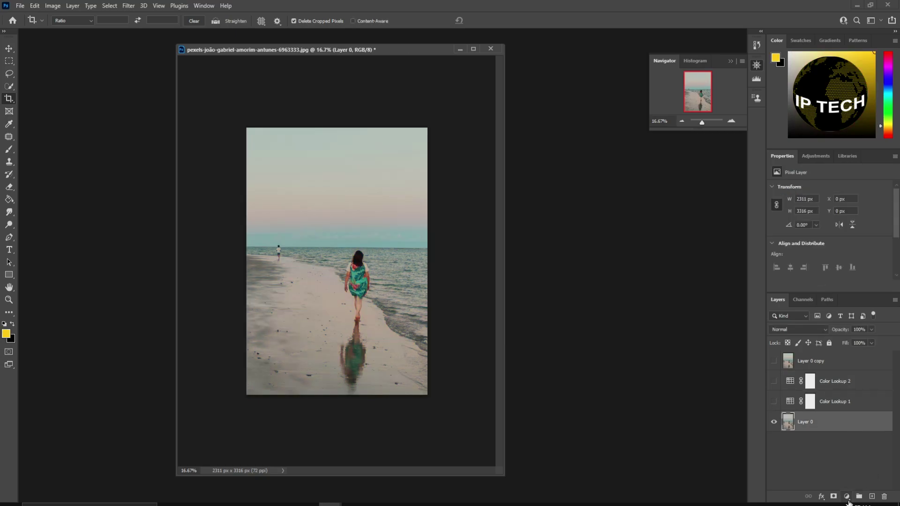
Step: Add a Levels 1 layer set to 65, 0.83 and 244, and show Color Lookup 2 again
left_click(846, 497)
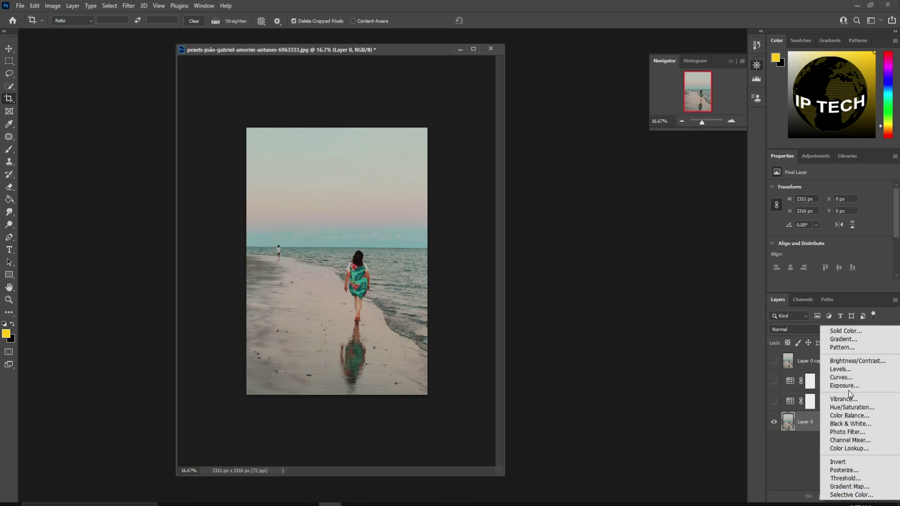
left_click(840, 369)
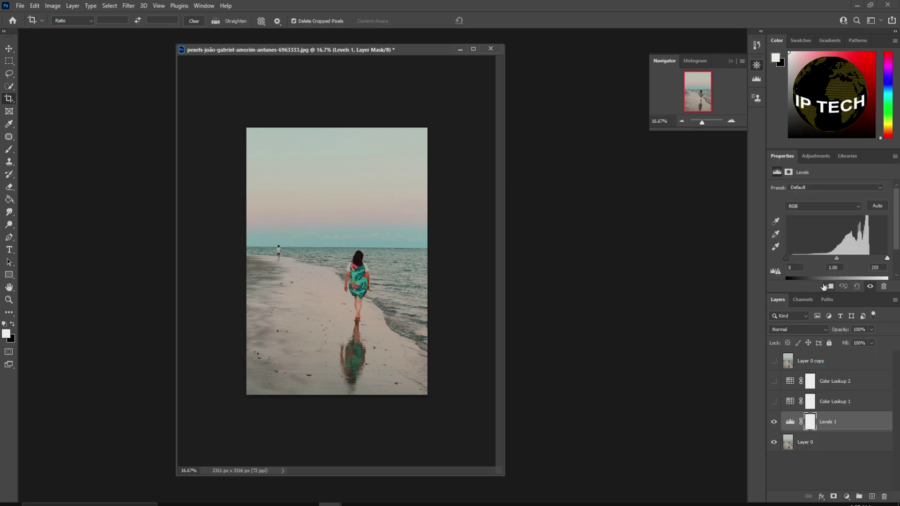
mouse_move(787, 258)
left_mouse_down()
mouse_move(883, 259)
mouse_move(811, 258)
left_mouse_up()
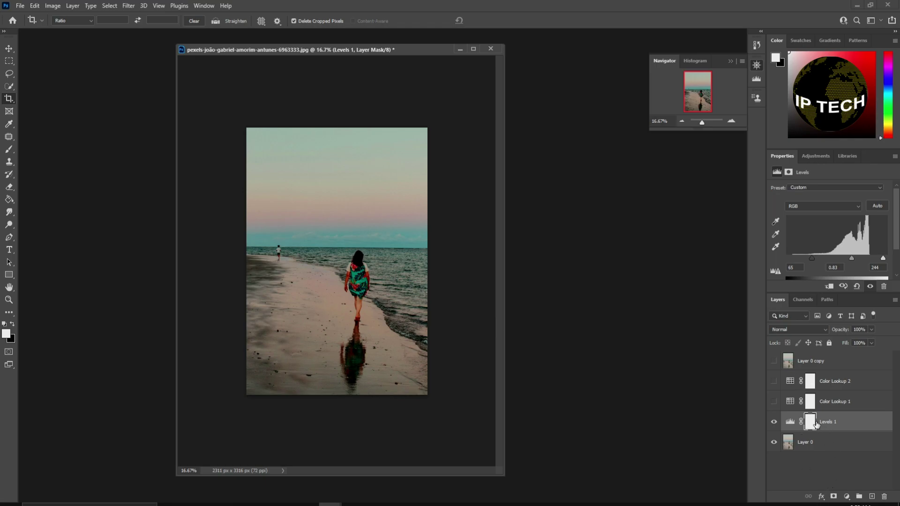
left_click(773, 381)
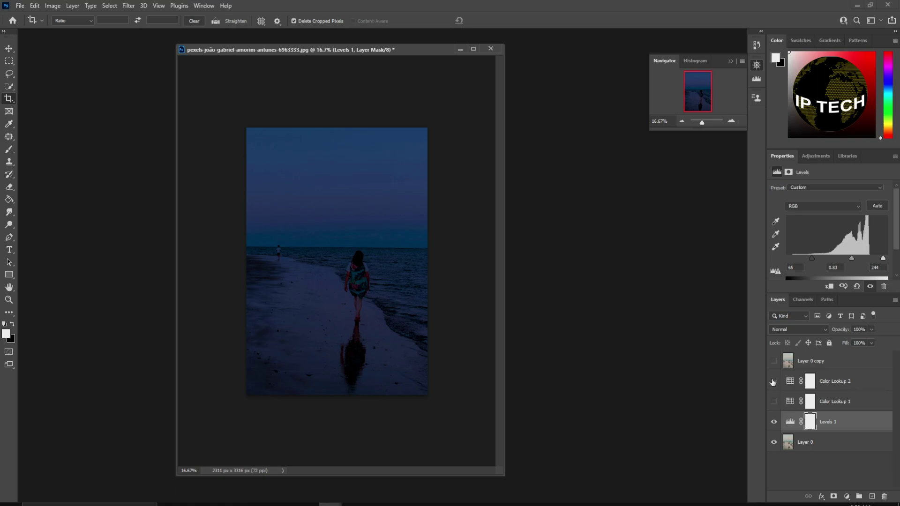
Step: Hide Color Lookup 2 and show Color Lookup 1 (EdgyAmber) at 60% opacity
left_click(774, 381)
left_click(773, 401)
left_click(875, 402)
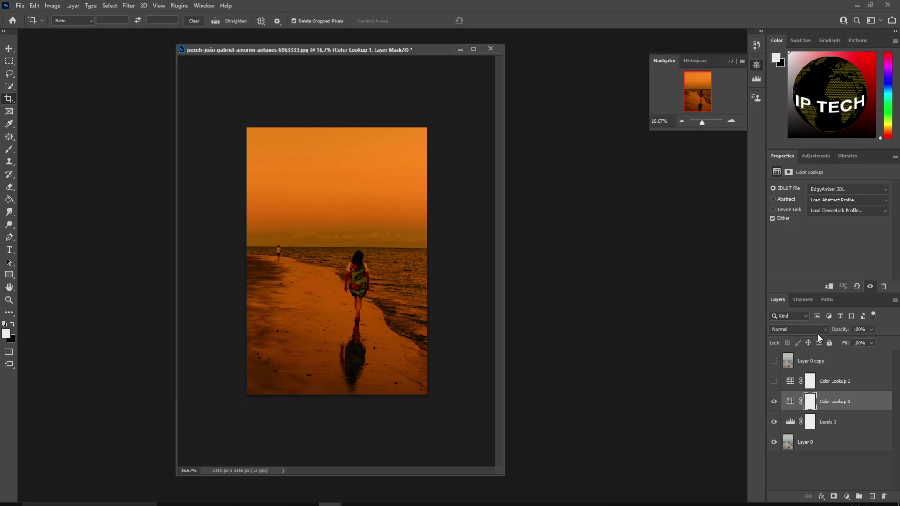
left_click(870, 330)
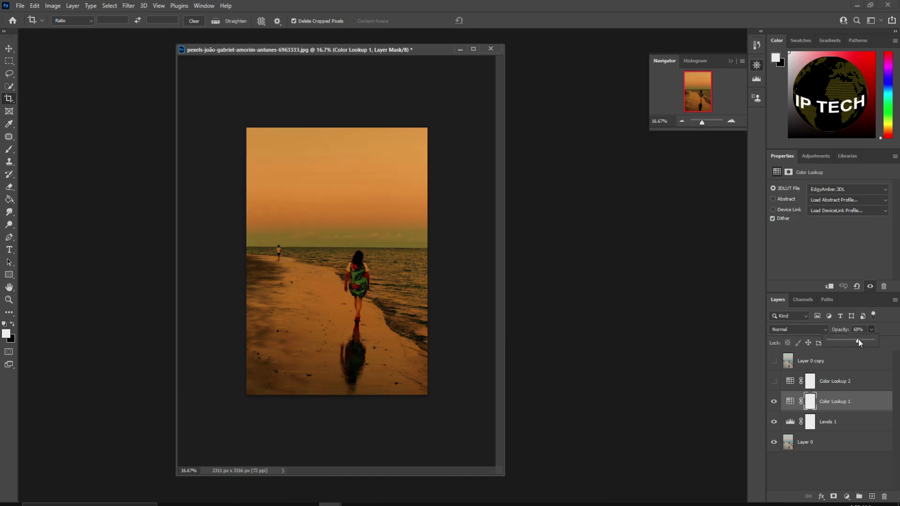
Step: Turn Color Lookup 2 back on at 46% opacity and add Color Lookup 1 to the selection
left_click(869, 384)
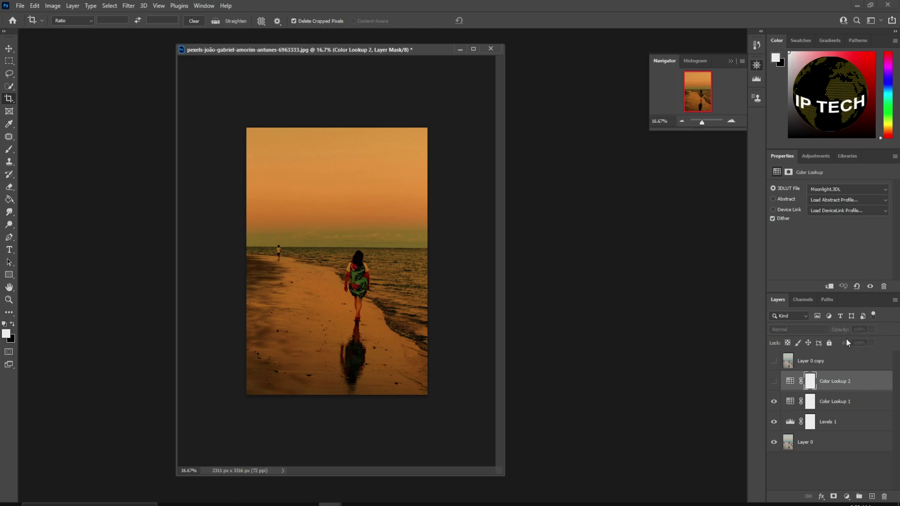
left_click(773, 381)
left_click(871, 330)
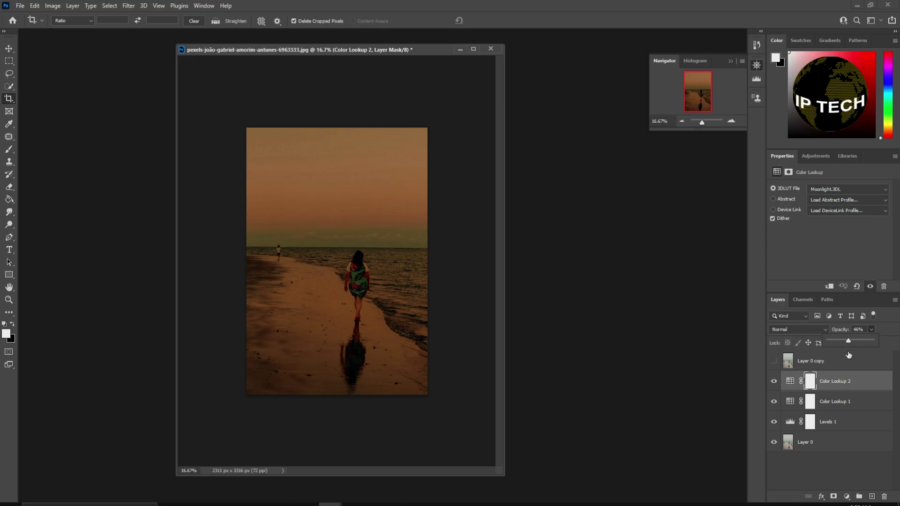
left_click(874, 402, "shift")
Step: Group Levels 1 and both Color Lookup layers into Group 1, then reselect Layer 0
left_click(873, 420, "shift")
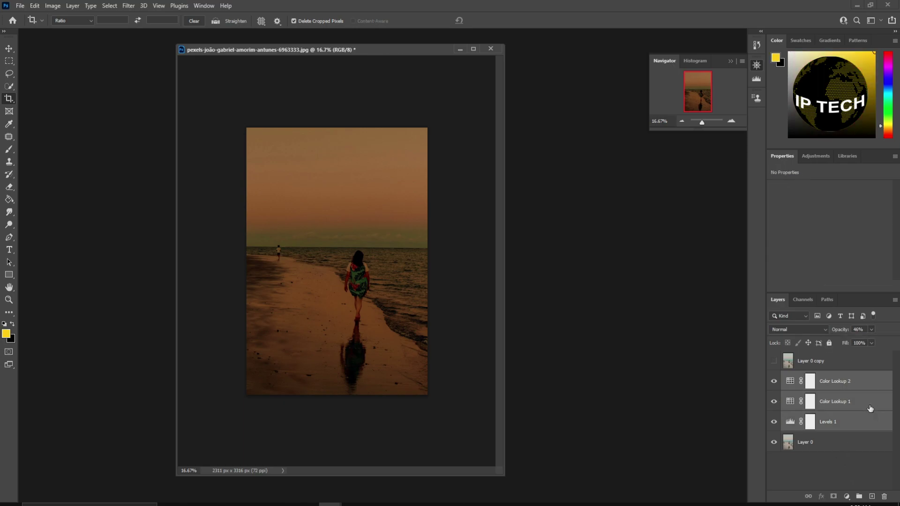
left_click(858, 495)
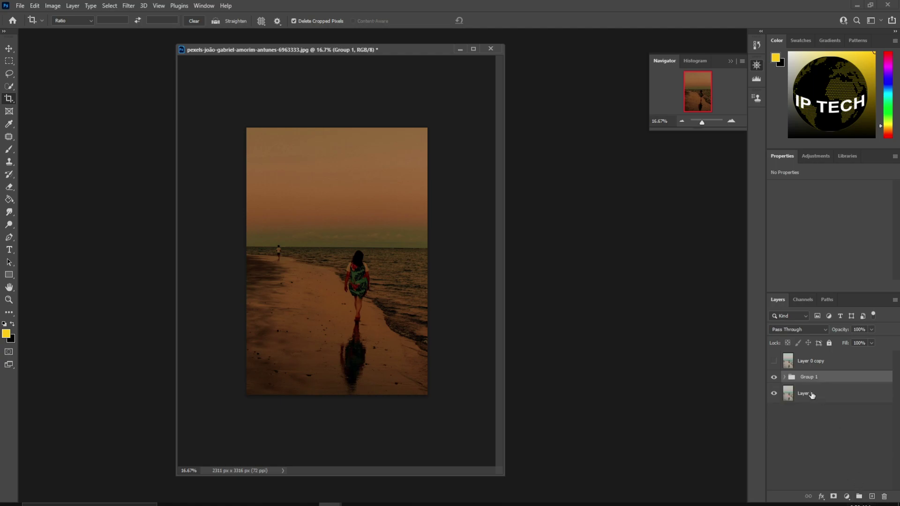
left_click(834, 398)
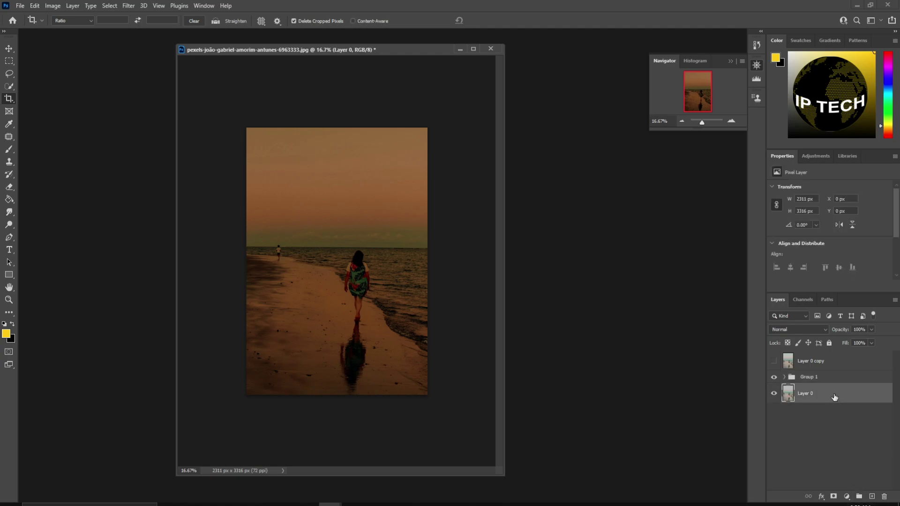
left_click(35, 5)
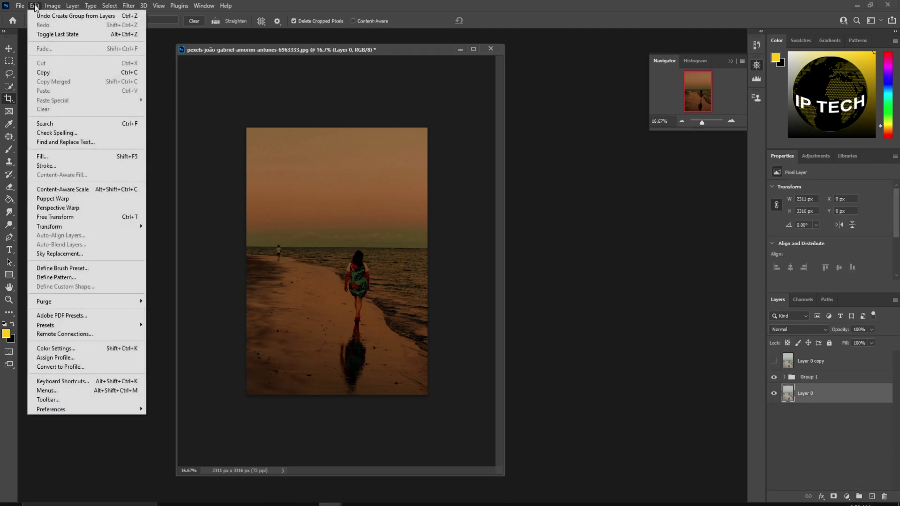
Step: Replace the sky with the bright orange sunset preset from the Sunsets sky set
left_click(85, 254)
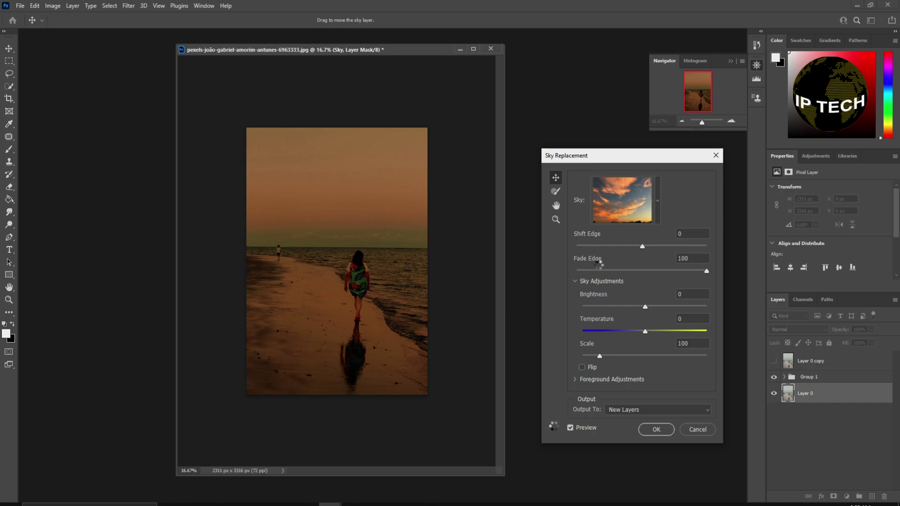
left_click(656, 198)
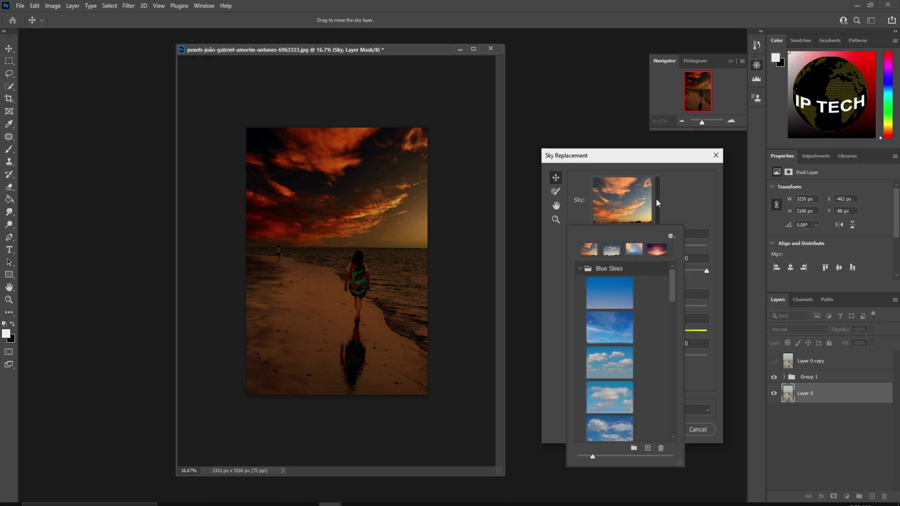
left_click_drag(674, 287, 683, 392)
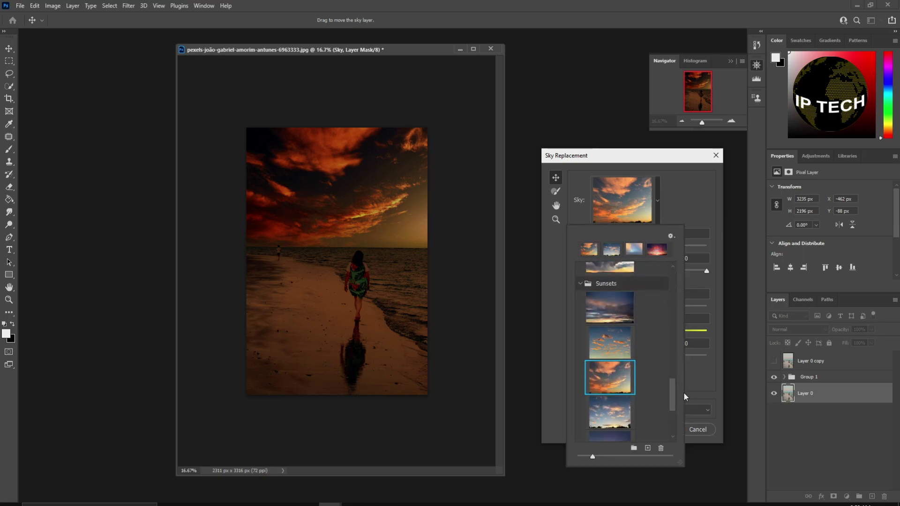
left_click(616, 312)
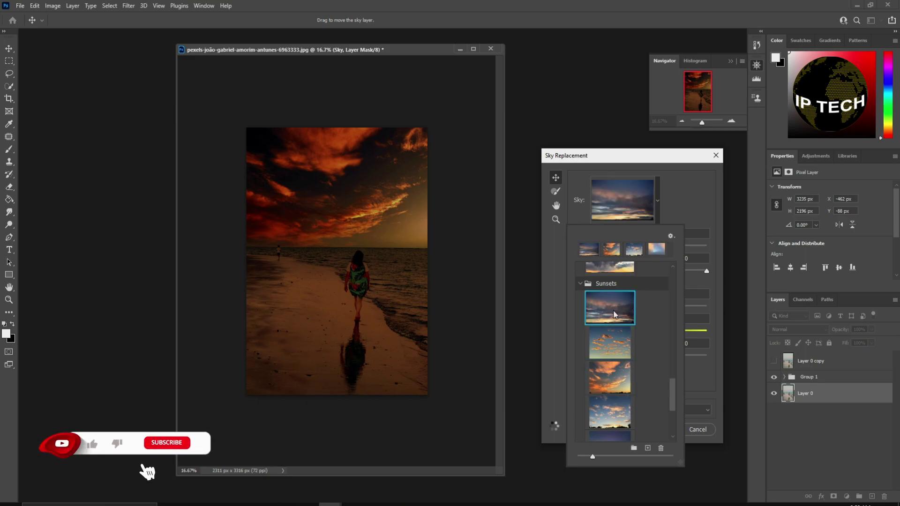
left_click(608, 376)
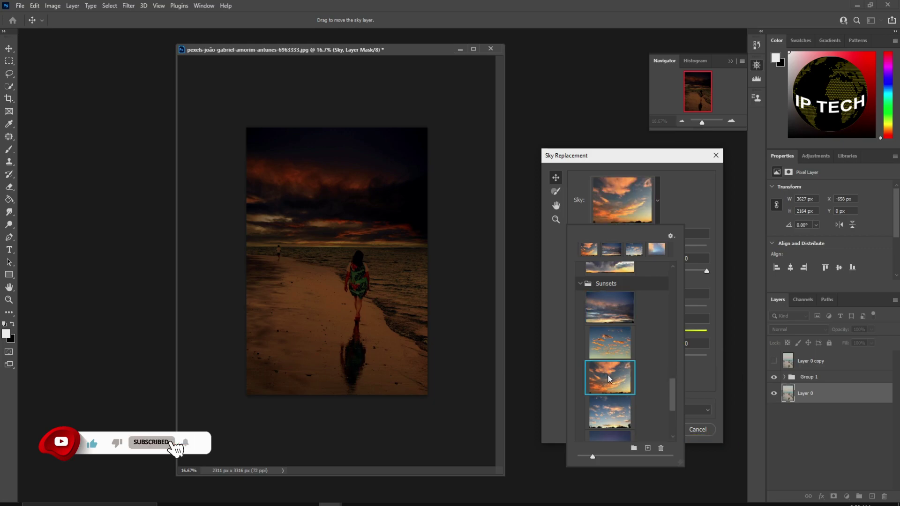
left_click(614, 313)
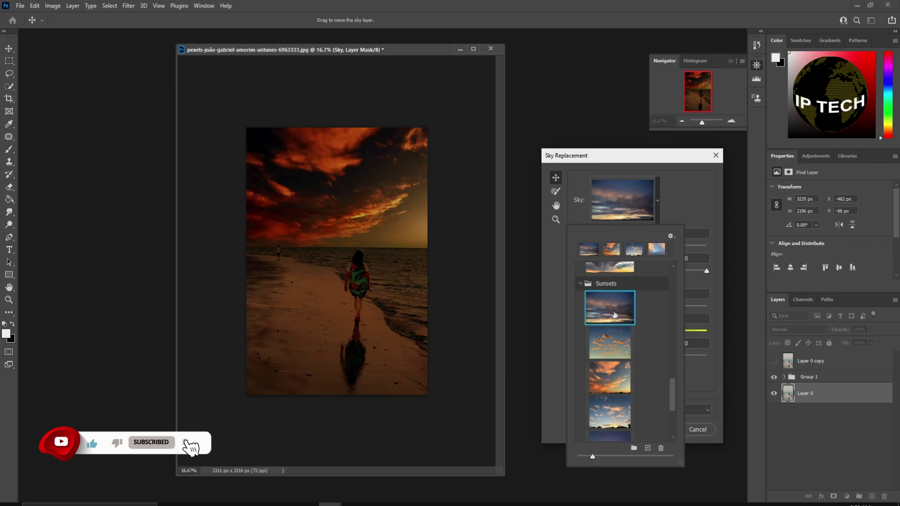
left_click(609, 392)
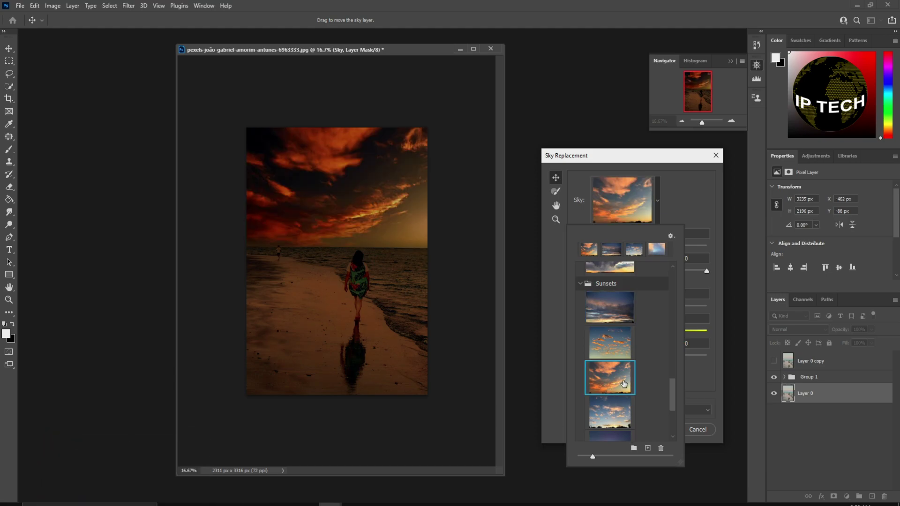
left_click(694, 176)
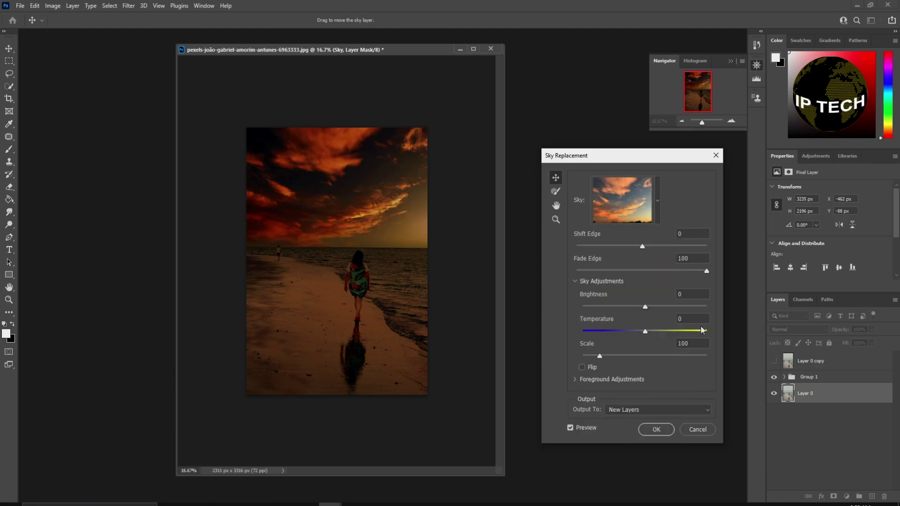
left_click(656, 430)
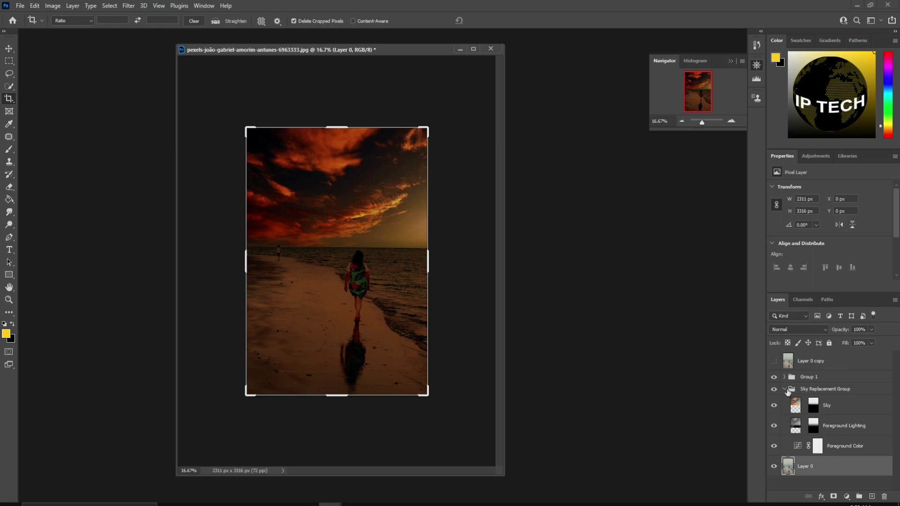
Step: Collapse the Sky Replacement Group and reselect Layer 0
left_click(787, 390)
left_click(783, 389)
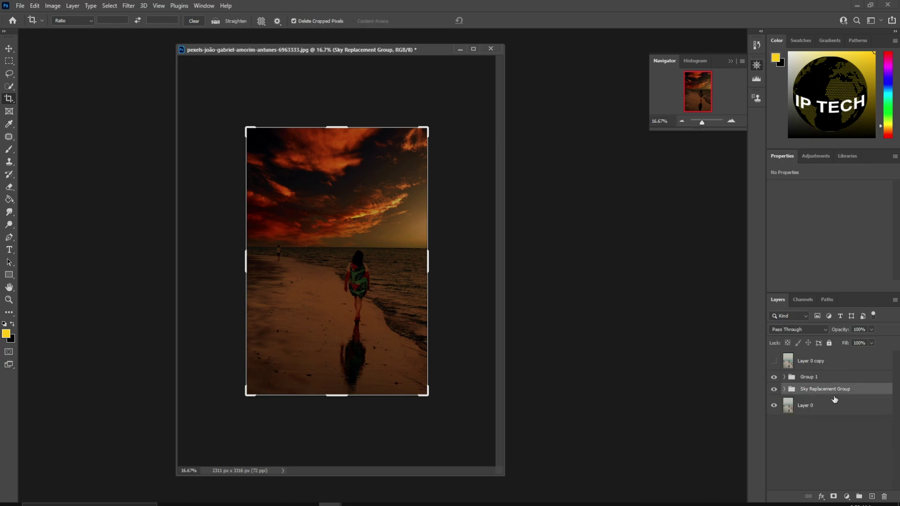
left_click(855, 411)
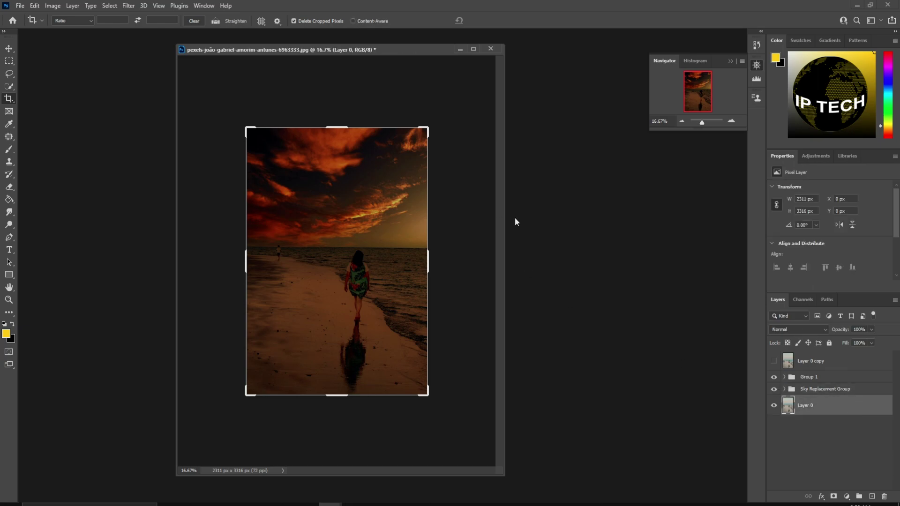
left_click(9, 74)
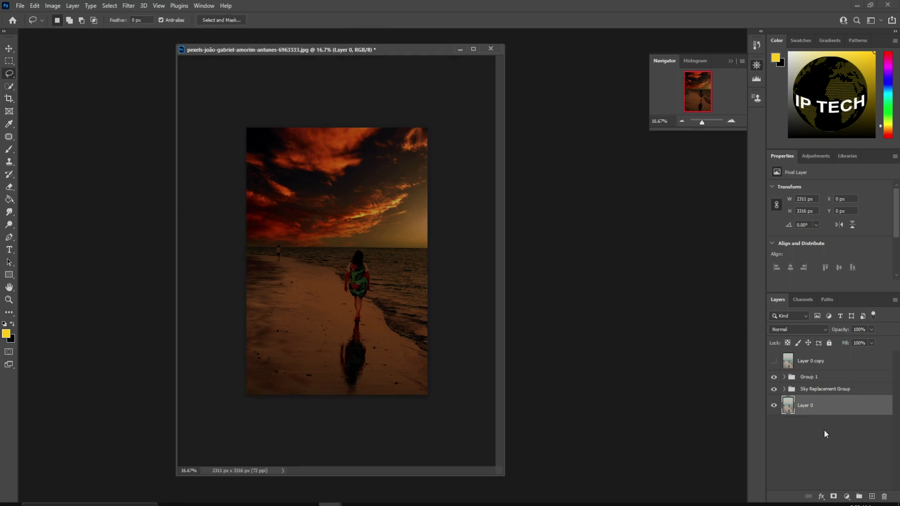
Step: Add a #f9d95a Solid Color fill layer and move it above both groups
left_click(846, 496)
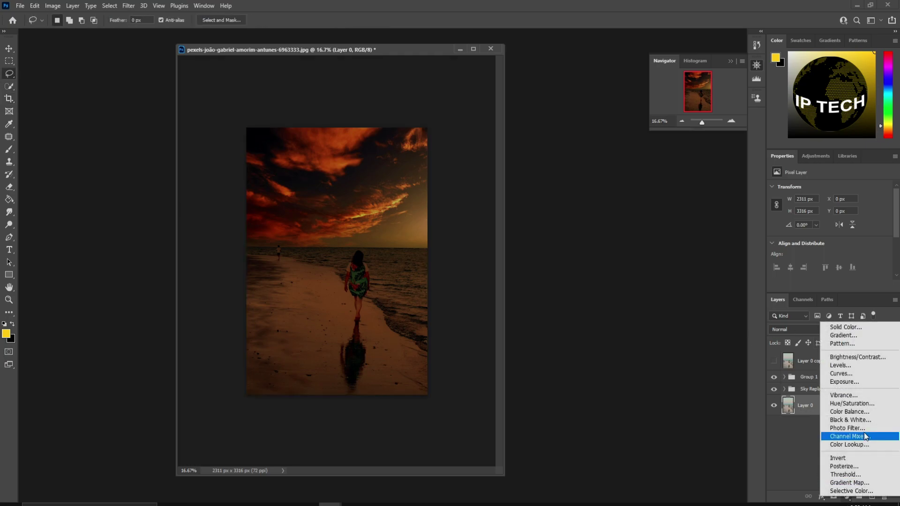
left_click(839, 327)
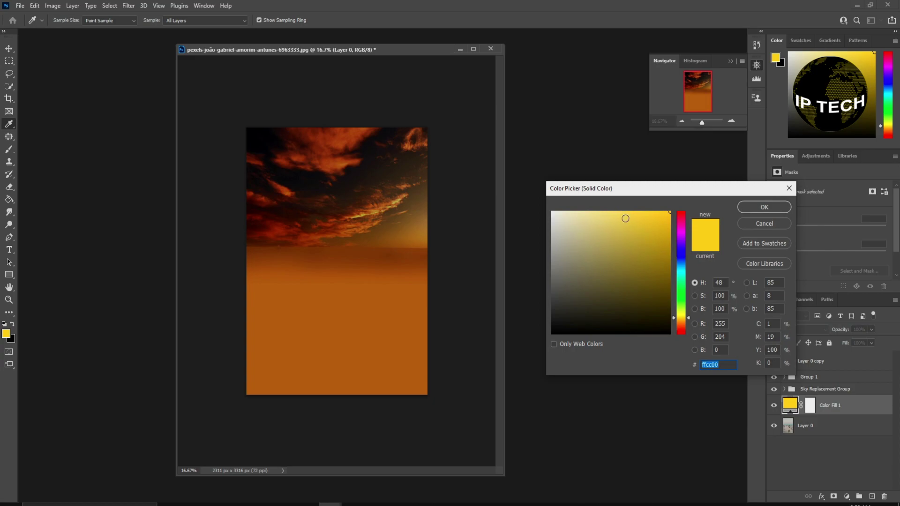
left_click_drag(621, 218, 627, 213)
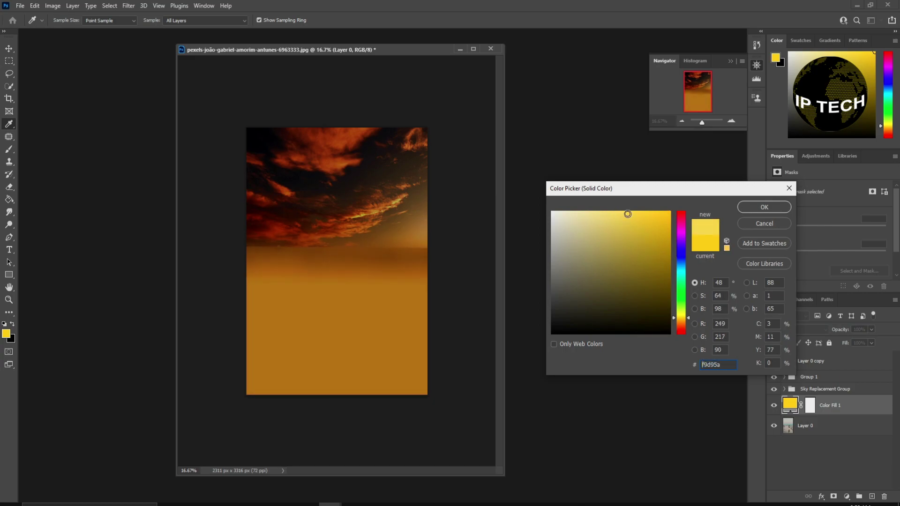
left_click(745, 210)
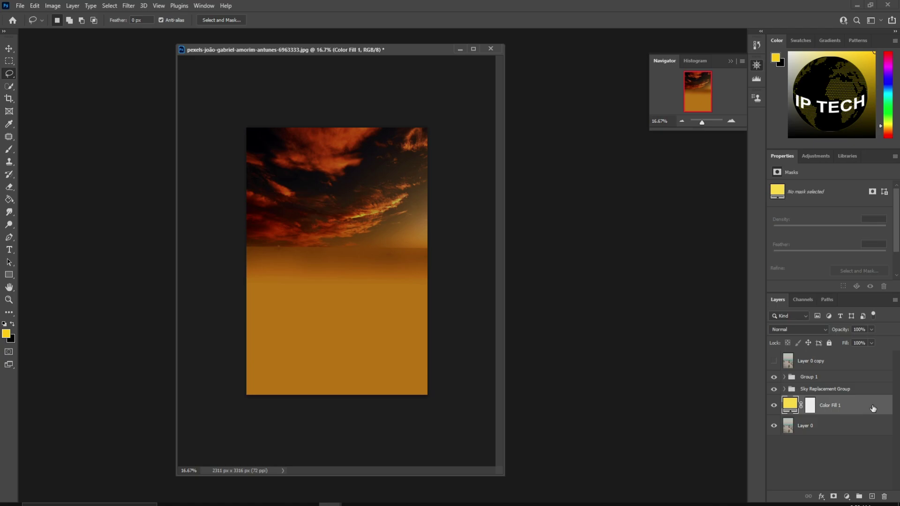
key("ctrl+bracketright")
key("ctrl+bracketright")
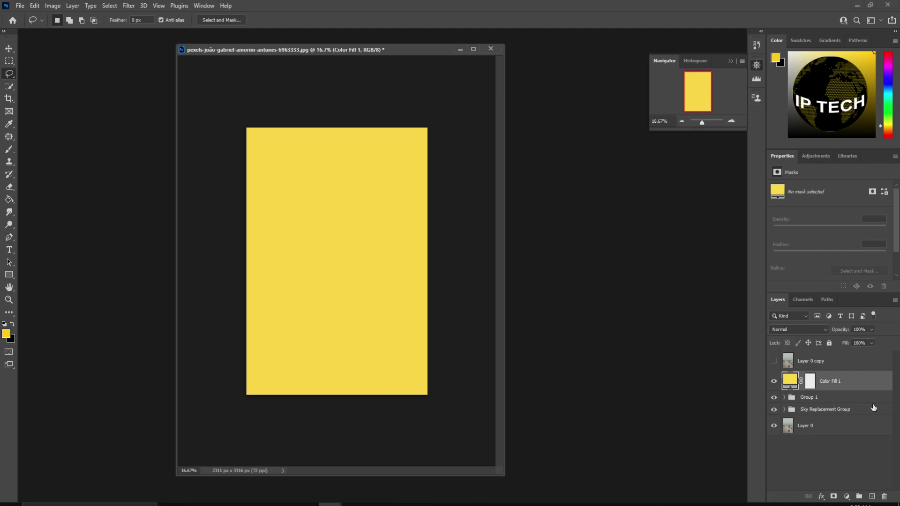
Step: Compare the yellow fill on and off, then set Color Fill 1 to Overlay blend mode
left_click(773, 380)
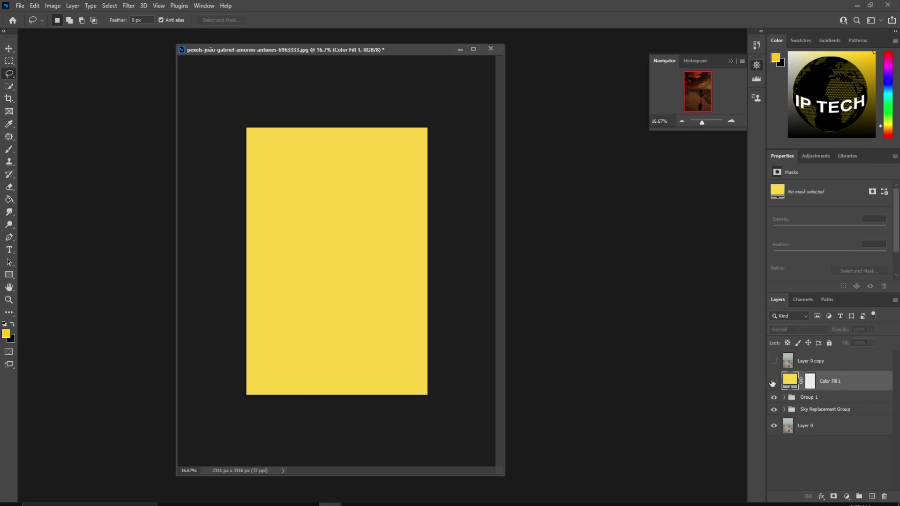
left_click(772, 383)
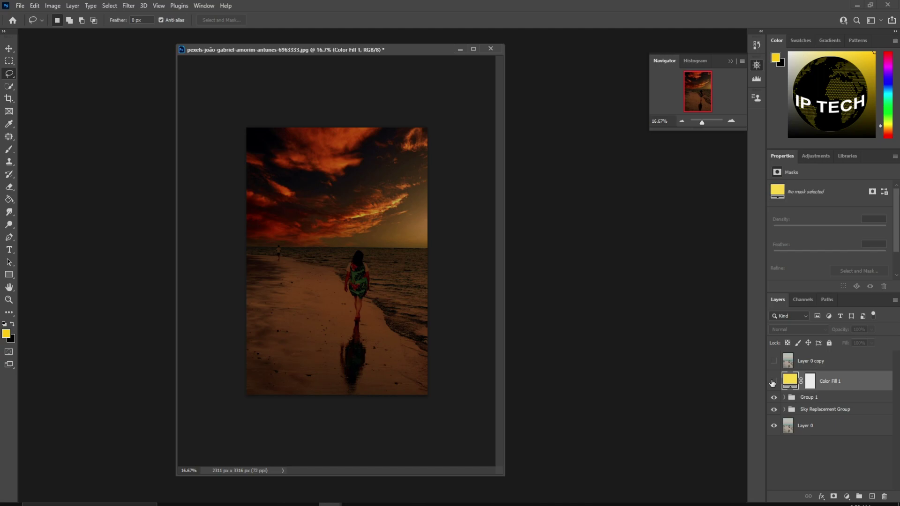
left_click(772, 383)
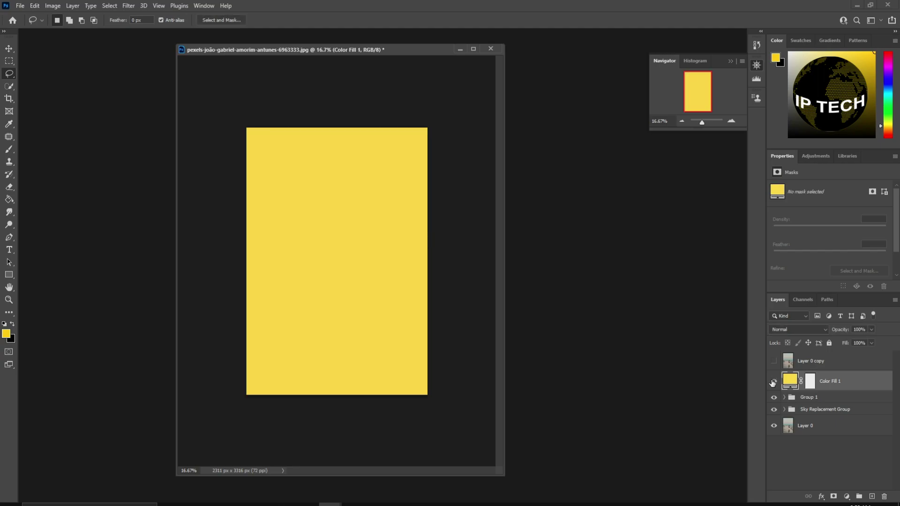
left_click(791, 329)
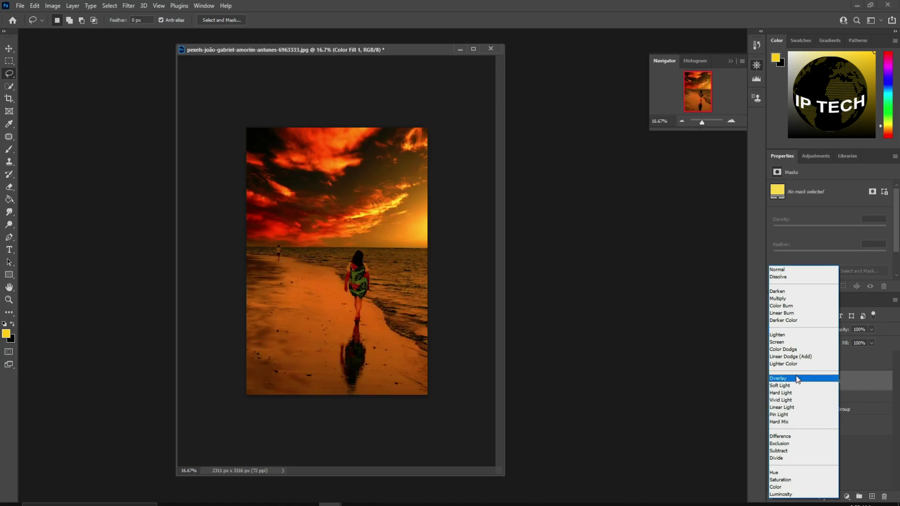
left_click(797, 378)
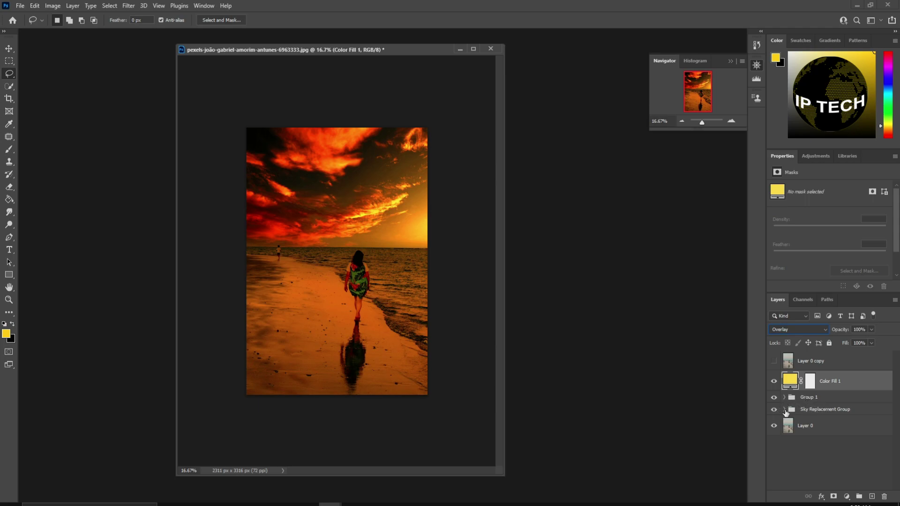
Step: Expand the Sky Replacement Group and Group 1 to inspect them, leaving Group 1 selected
left_click(784, 409)
left_click(784, 397)
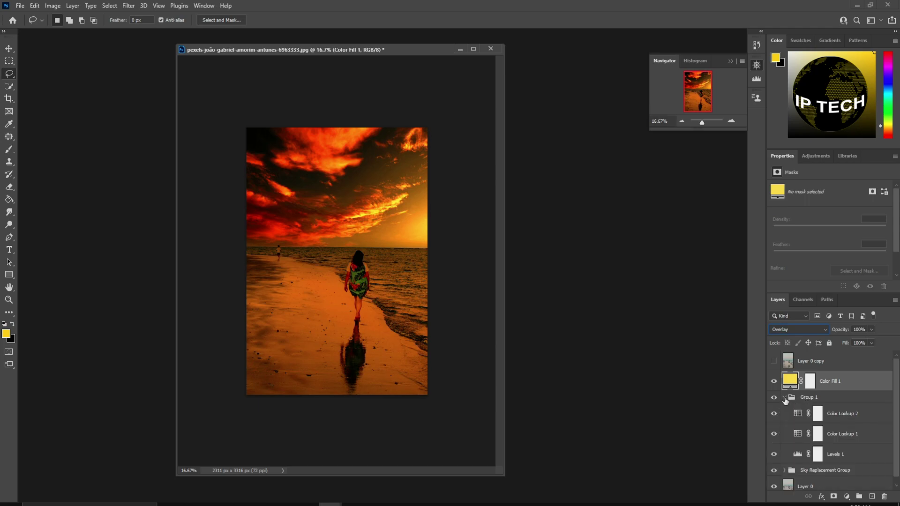
left_click(784, 399)
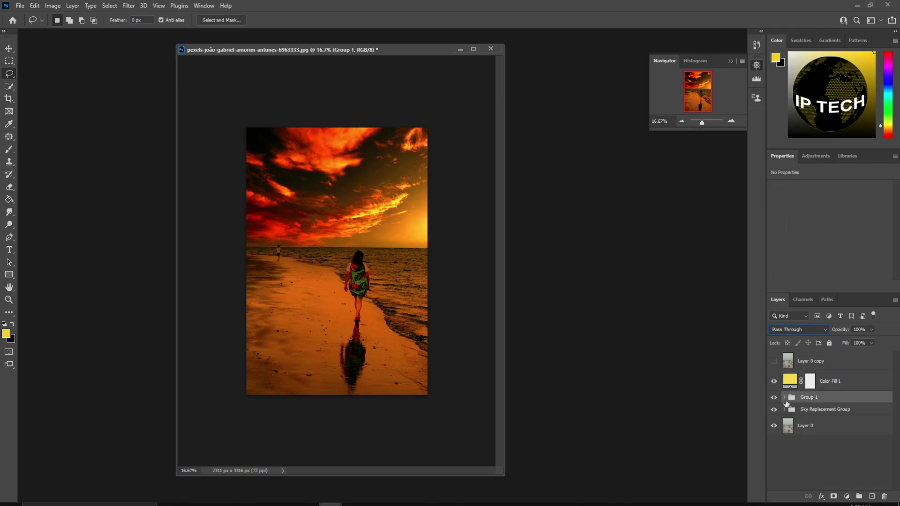
Step: Toggle the original Layer 0 copy photo on and off to compare before and after
left_click(773, 361)
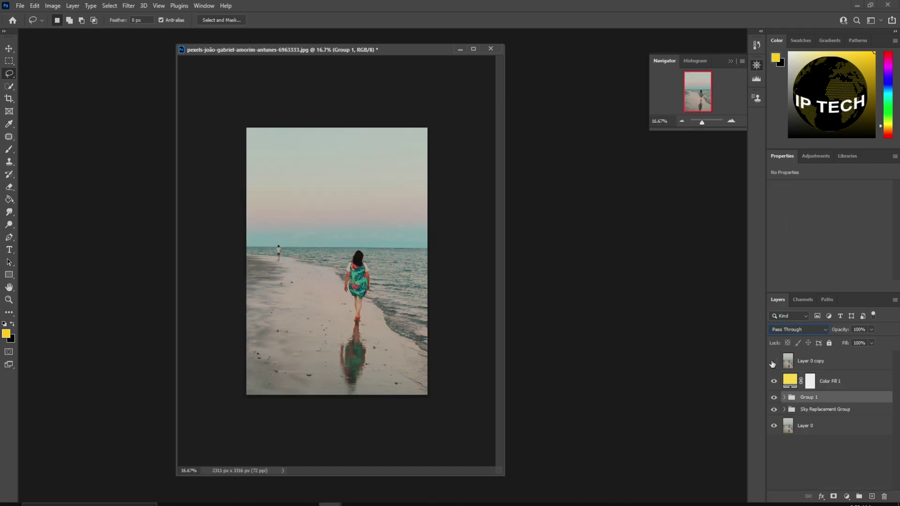
left_click(773, 361)
left_click(773, 361)
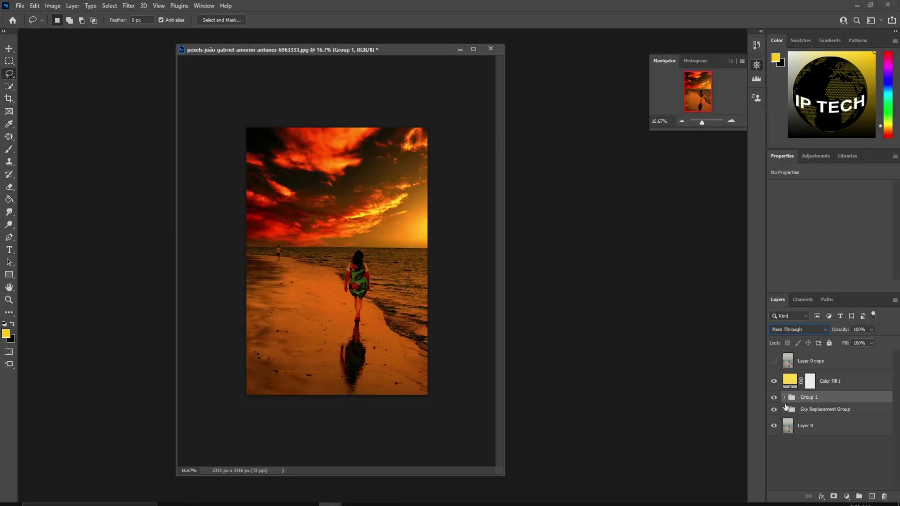
Step: Raise the Levels 1 black point in Group 1 to 73, then collapse the group
left_click(784, 397)
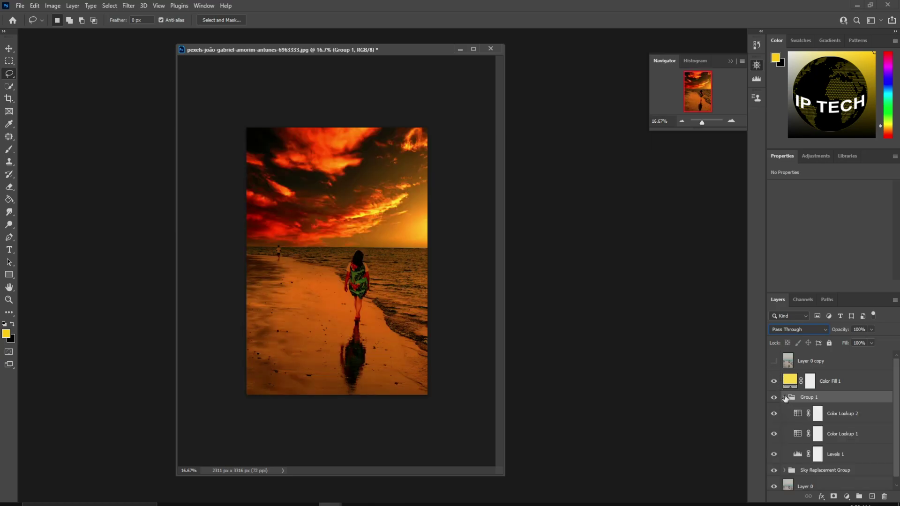
left_click(869, 456)
left_click_drag(816, 258, 820, 258)
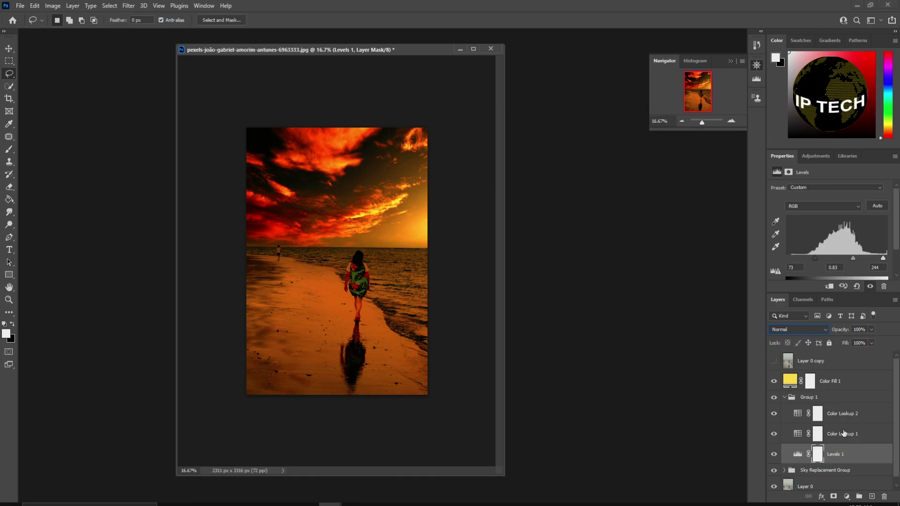
left_click(786, 399)
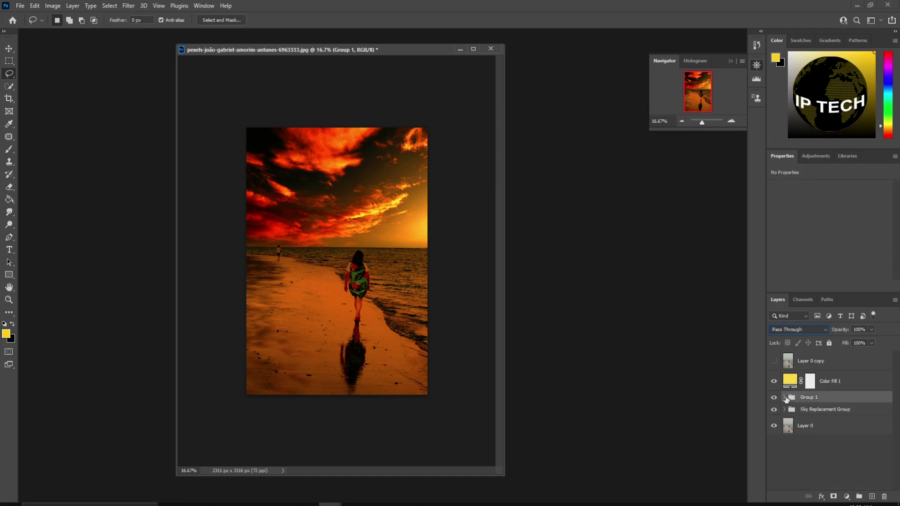
Step: Add a Vibrance 1 layer above Layer 0 at +63 vibrance, toggling it to check the effect
left_click(864, 428)
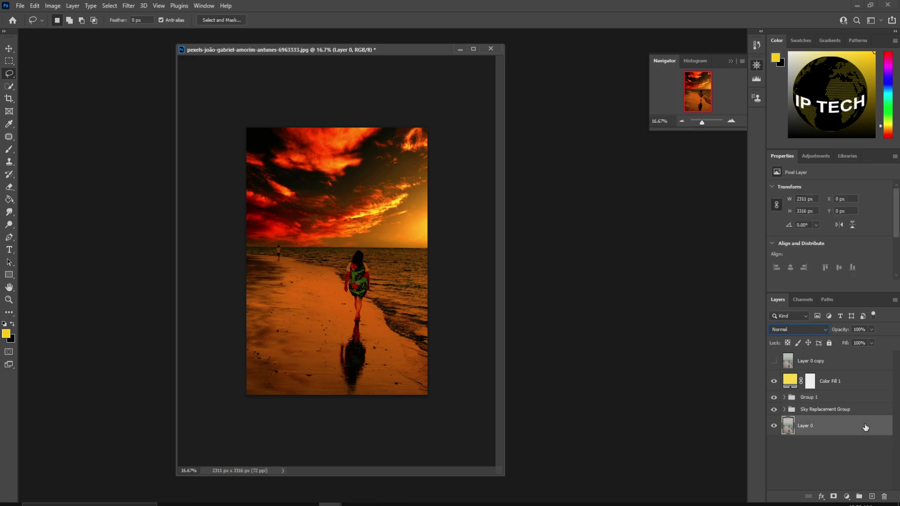
left_click(846, 497)
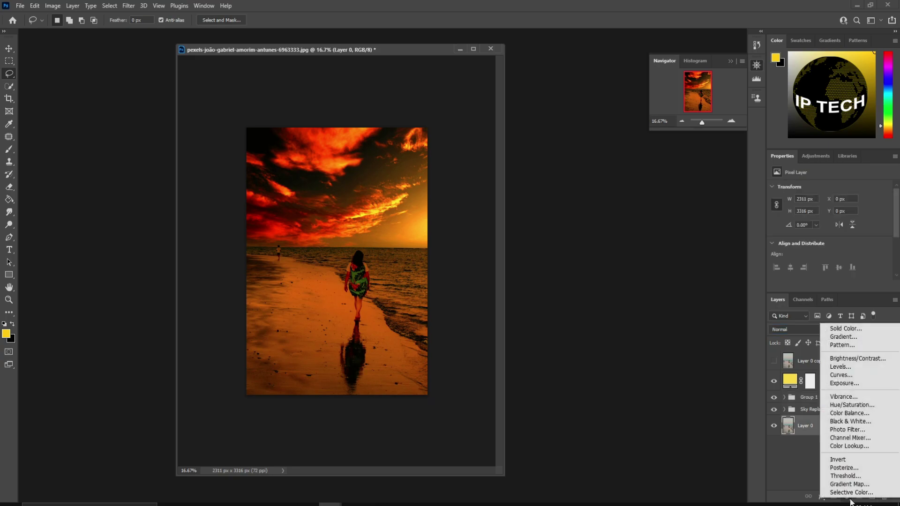
left_click(860, 397)
left_click_drag(830, 201, 830, 197)
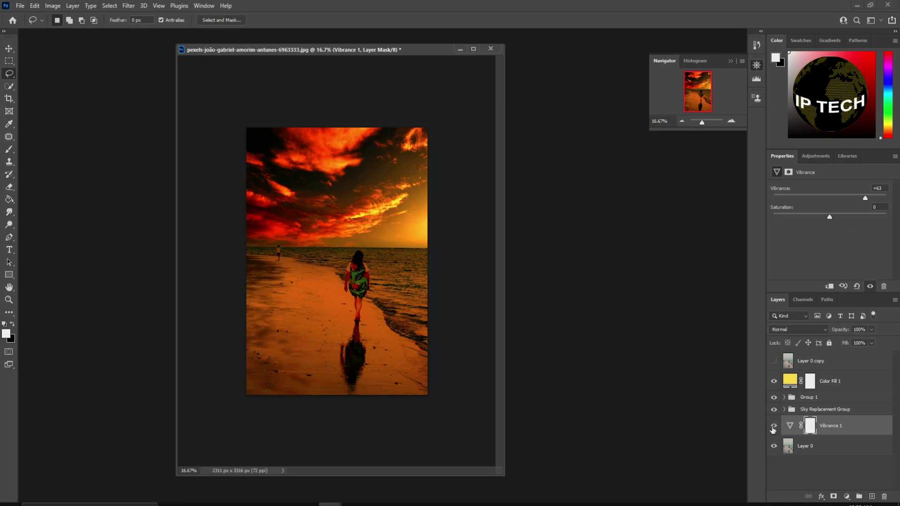
left_click(772, 428)
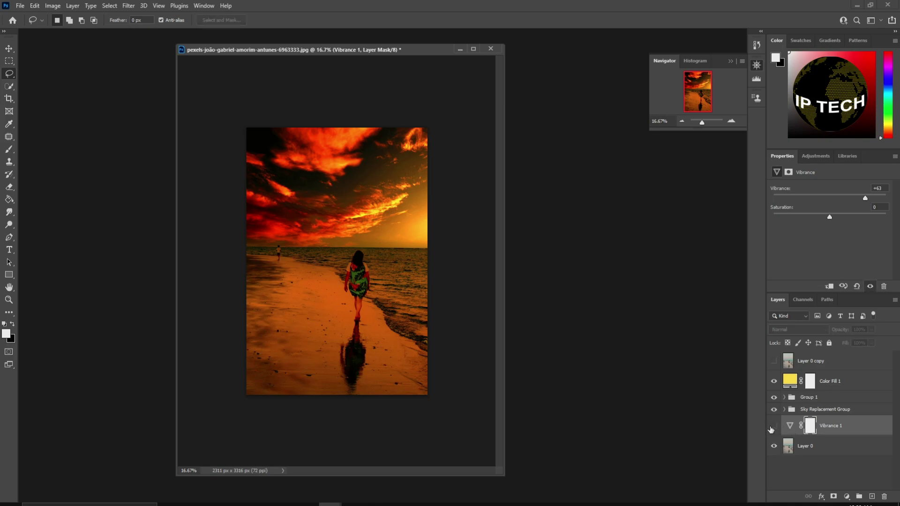
left_click(773, 427)
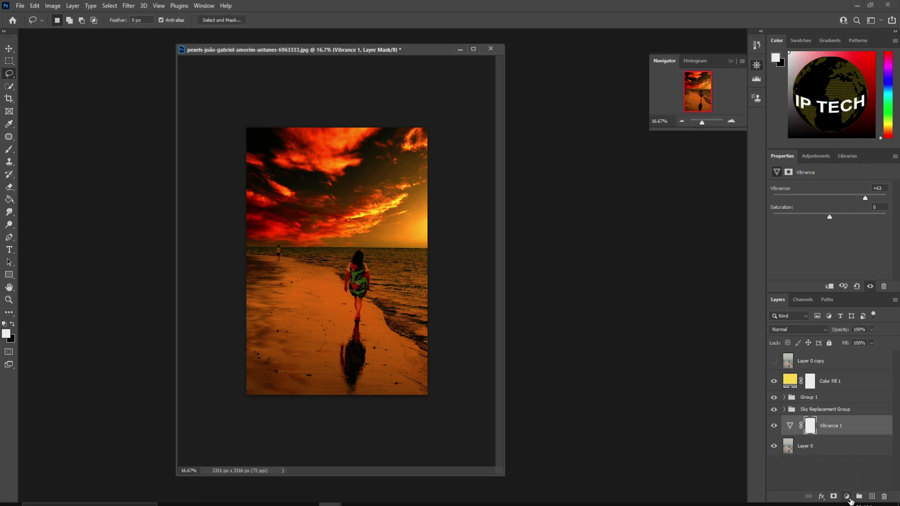
Step: Add a Curves 1 layer above Vibrance 1, dragging the black point right to deepen shadows
left_click(846, 496)
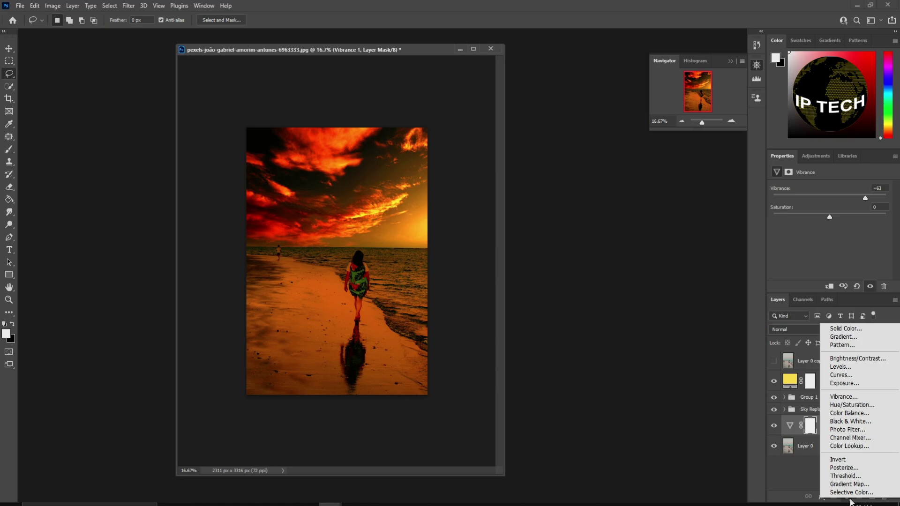
left_click(878, 375)
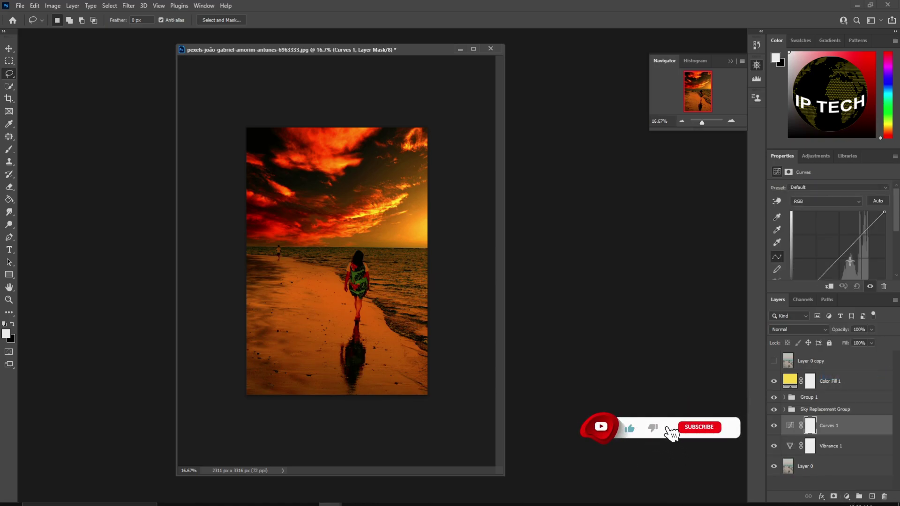
left_click_drag(819, 279, 826, 277)
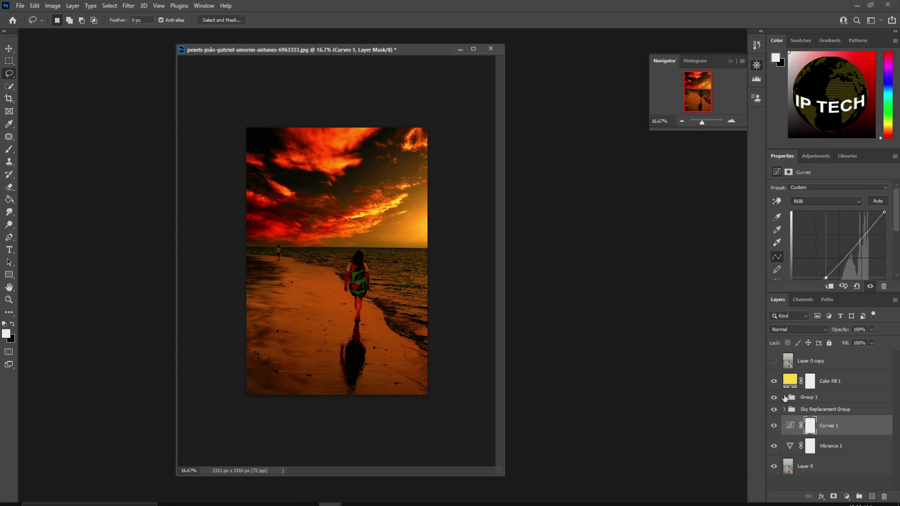
left_click(785, 398)
left_click(866, 414)
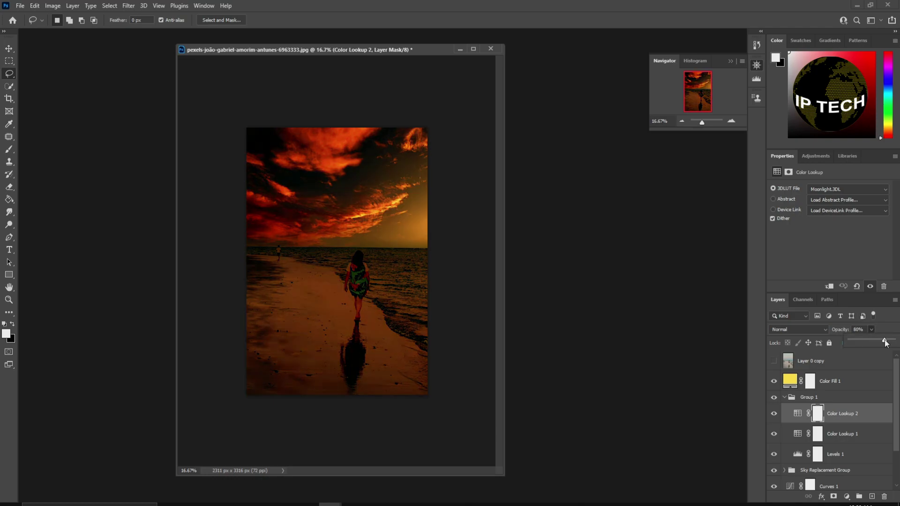
Step: Lower Color Lookup 2 opacity to 74% and collapse Group 1
left_click_drag(884, 341, 878, 340)
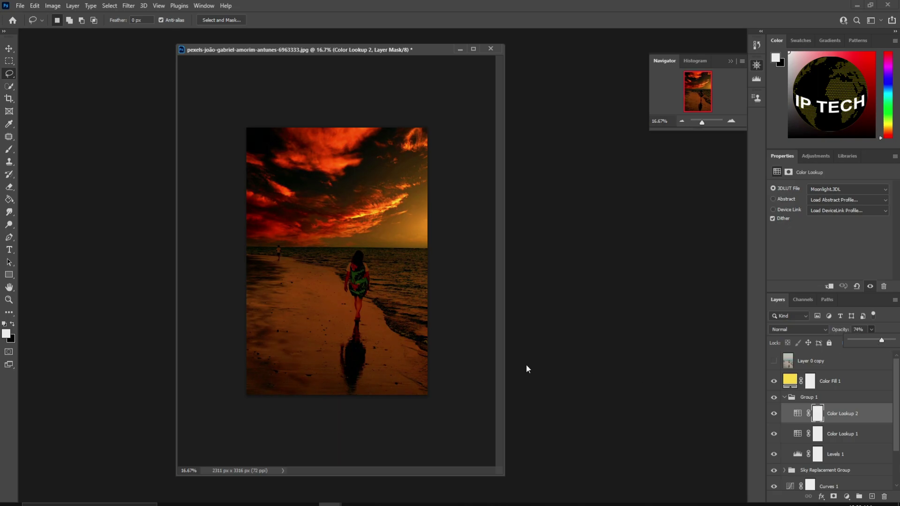
left_click(783, 397)
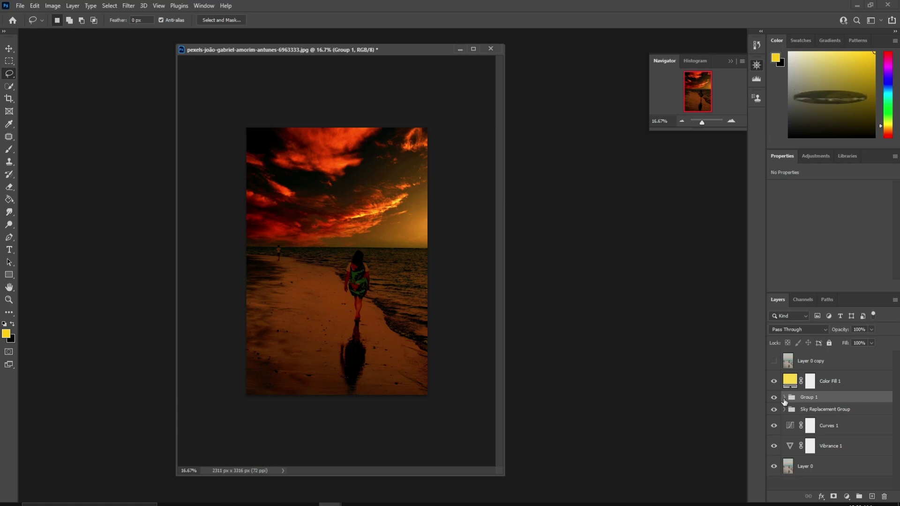